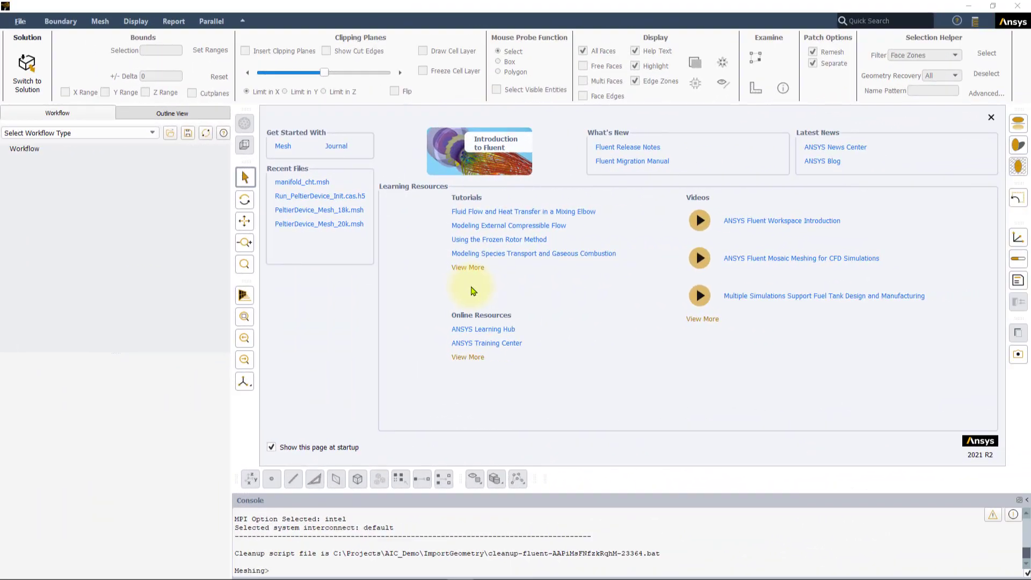
- Start a Watertight Geometry workflow and bring up the Import Geometry task
{"action": "left_click", "coordinate": [140, 133]}
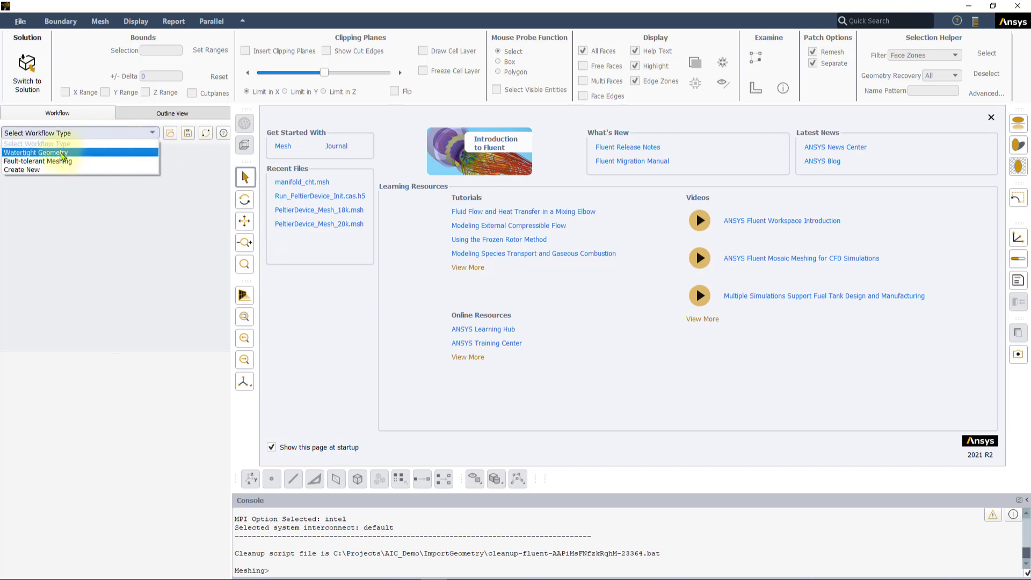
{"action": "left_click", "coordinate": [62, 155]}
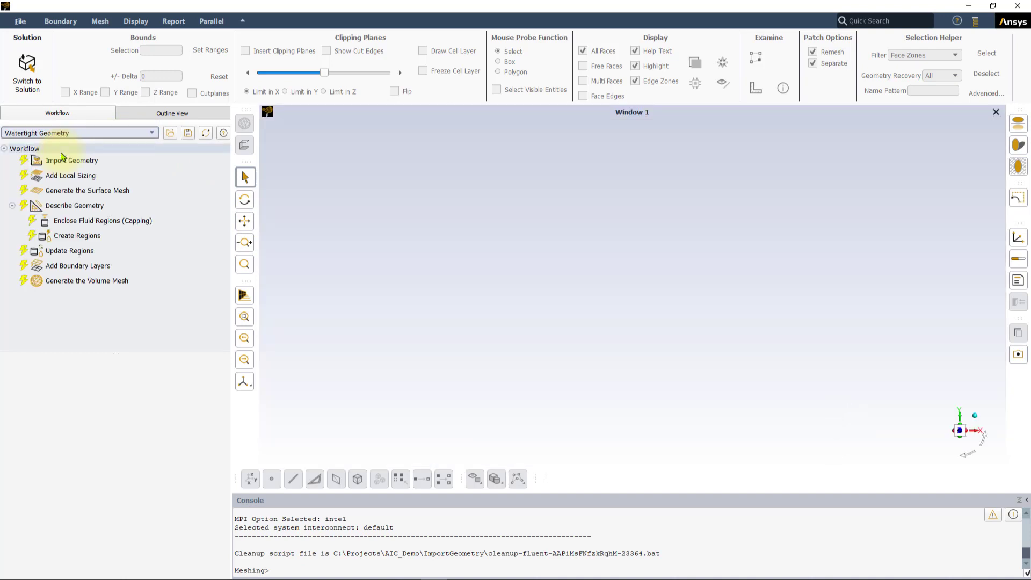
{"action": "left_click", "coordinate": [66, 159]}
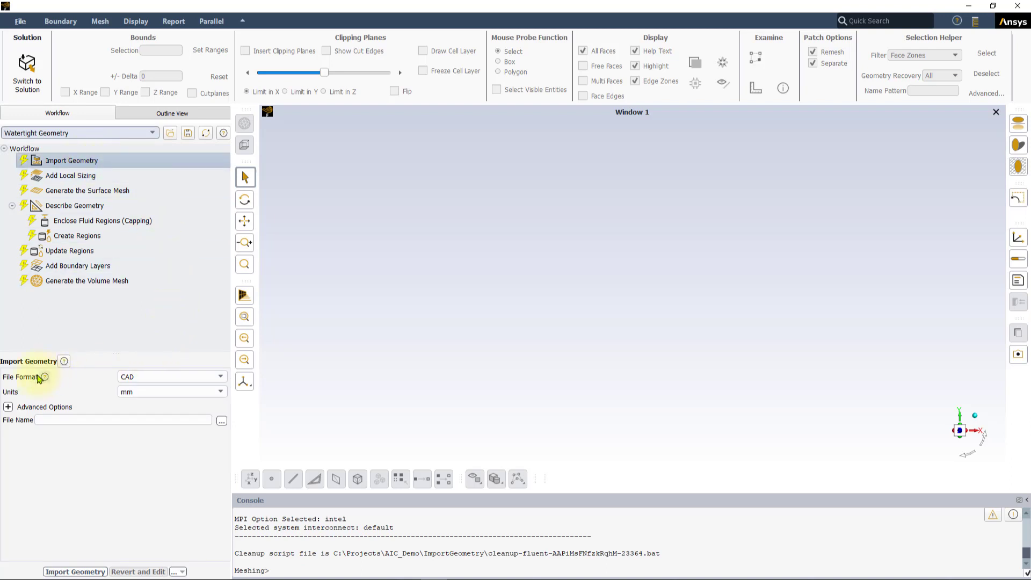
- Set the import File Format to Mesh and File Units to mm, then browse for the file
{"action": "left_click", "coordinate": [182, 379]}
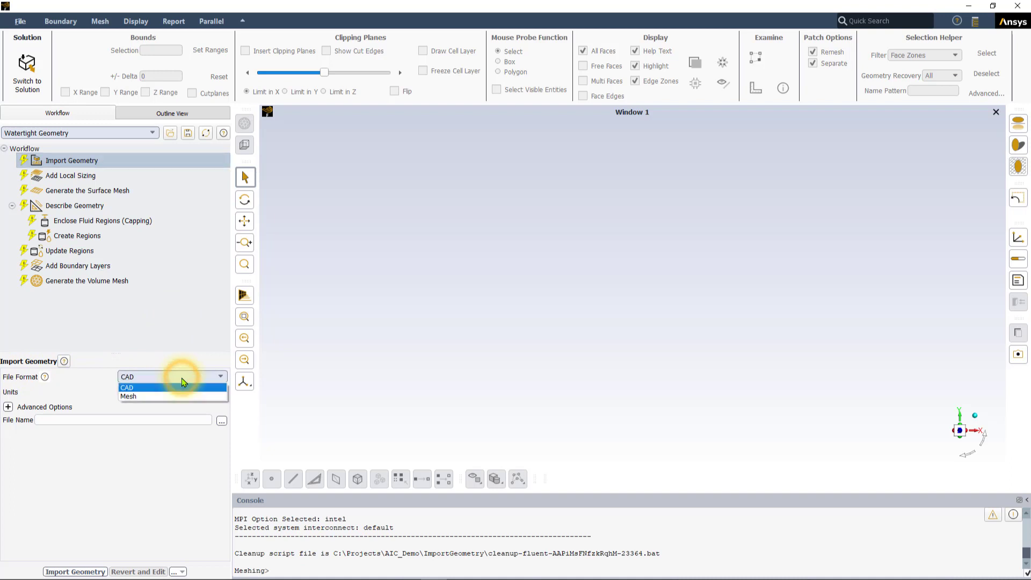
{"action": "left_click", "coordinate": [137, 395]}
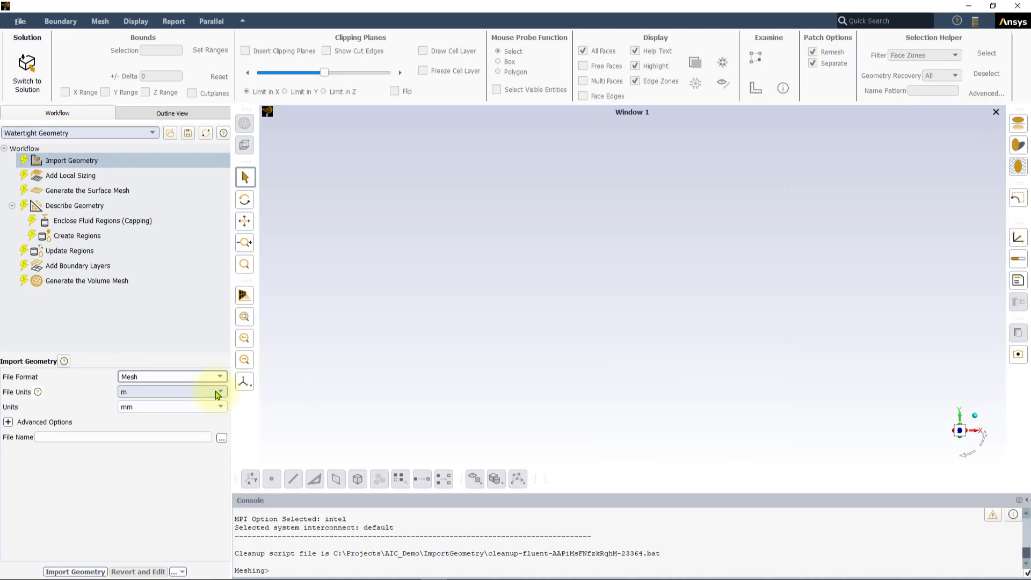
{"action": "left_click", "coordinate": [217, 394]}
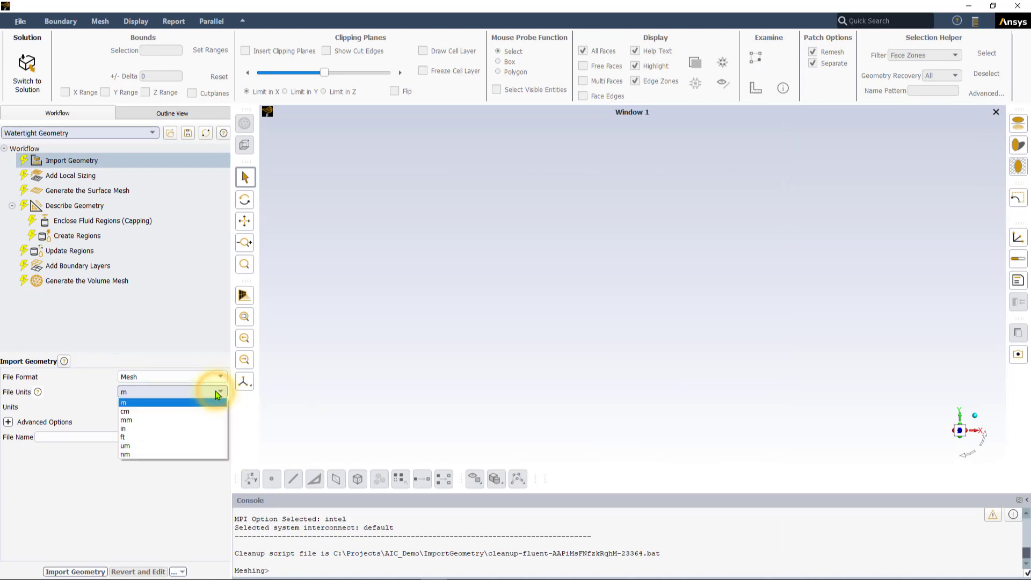
{"action": "left_click", "coordinate": [143, 420]}
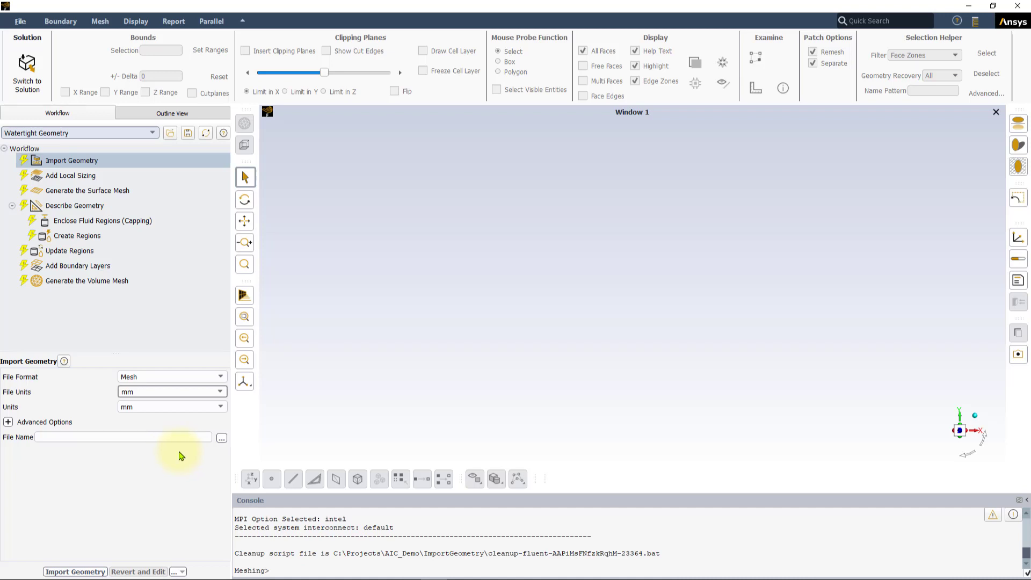
{"action": "left_click", "coordinate": [221, 439]}
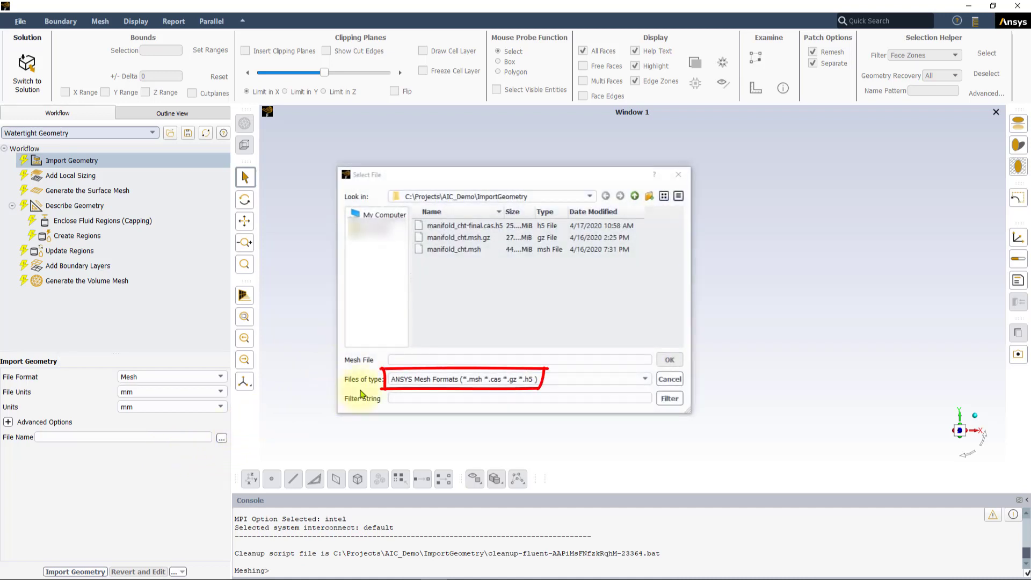
- Import manifold_cht.msh.gz as the geometry, loading the two-part manifold
{"action": "left_click", "coordinate": [472, 238]}
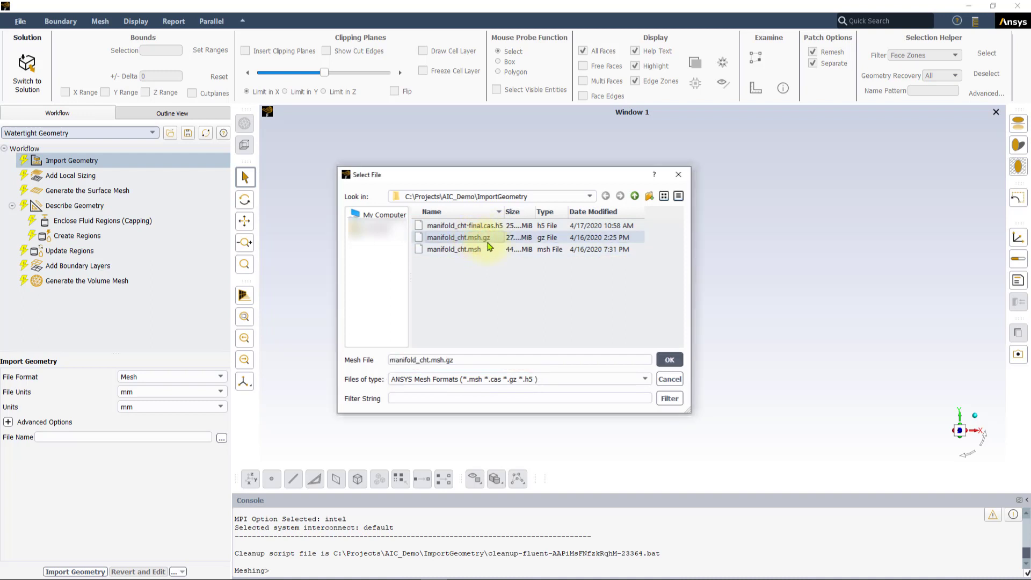
{"action": "left_click", "coordinate": [670, 361]}
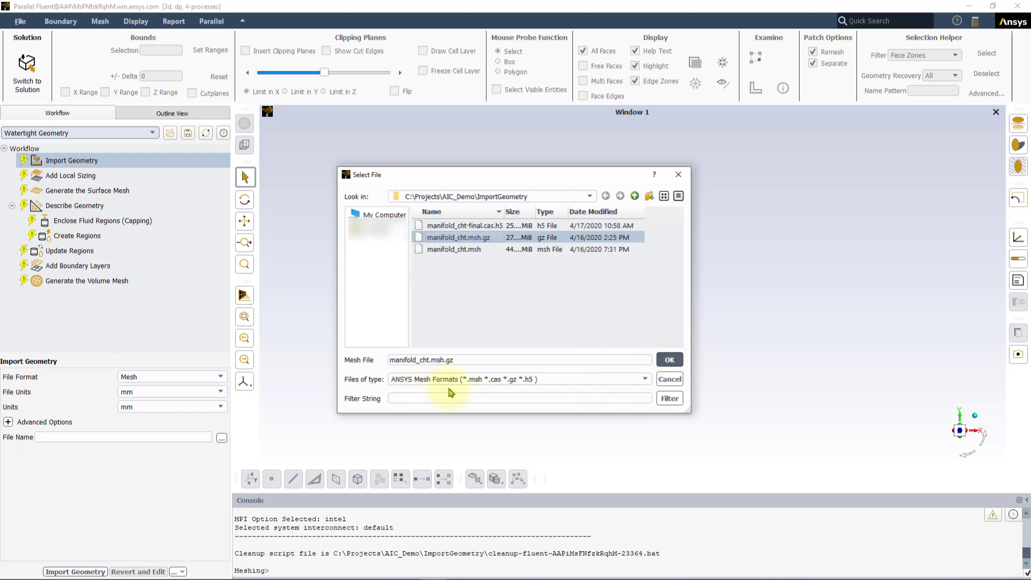
{"action": "left_click", "coordinate": [677, 361]}
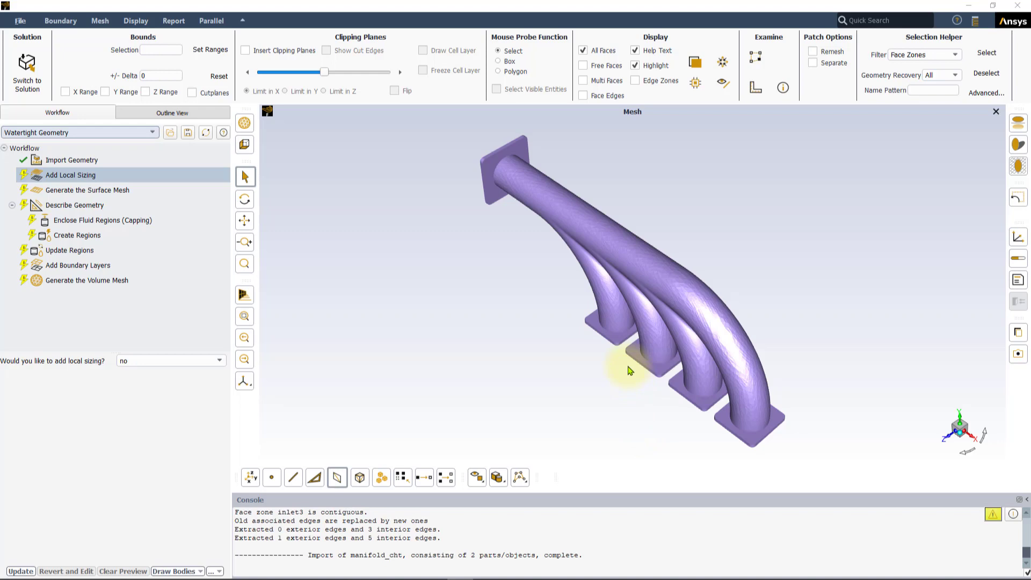
- Orbit the manifold to inspect an inlet flange and the pipes from another side
{"action": "left_click", "coordinate": [564, 301]}
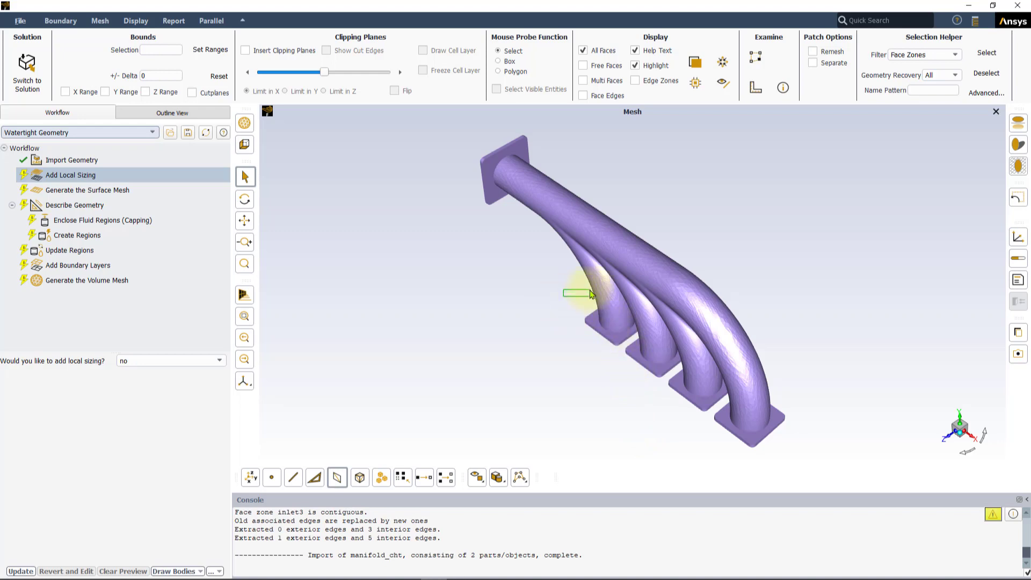
{"action": "left_click_drag", "start_coordinate": [580, 305], "coordinate": [641, 332]}
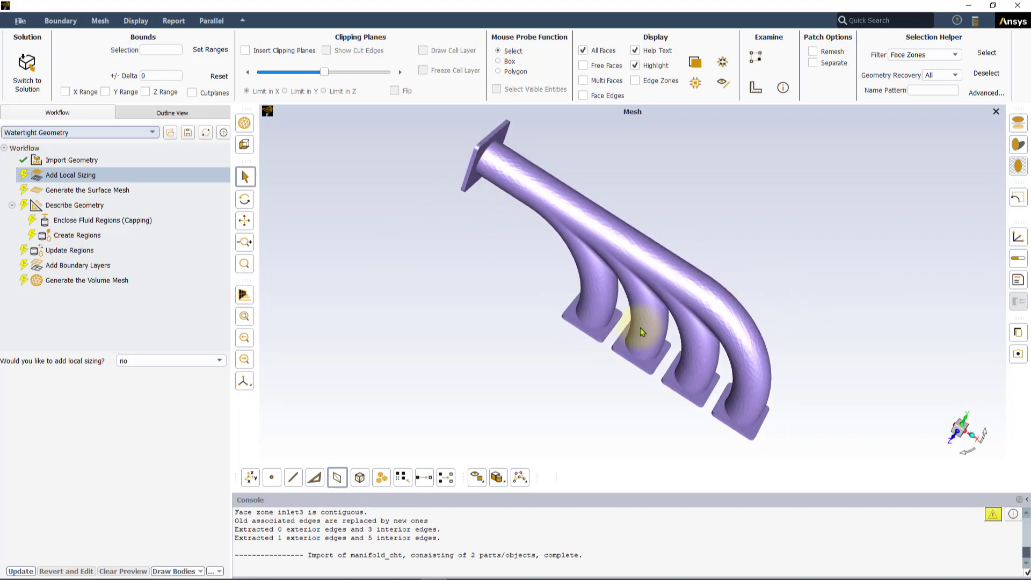
{"action": "left_click_drag", "start_coordinate": [687, 193], "coordinate": [583, 283]}
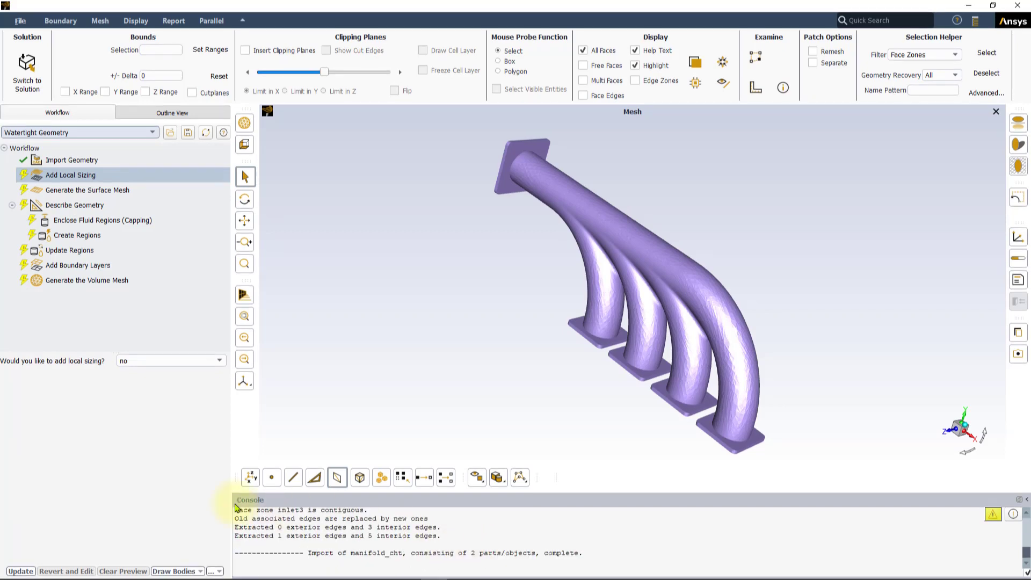
- In Import Geometry's advanced options, keep Separate Zone By set to 'region'
{"action": "left_click", "coordinate": [63, 160]}
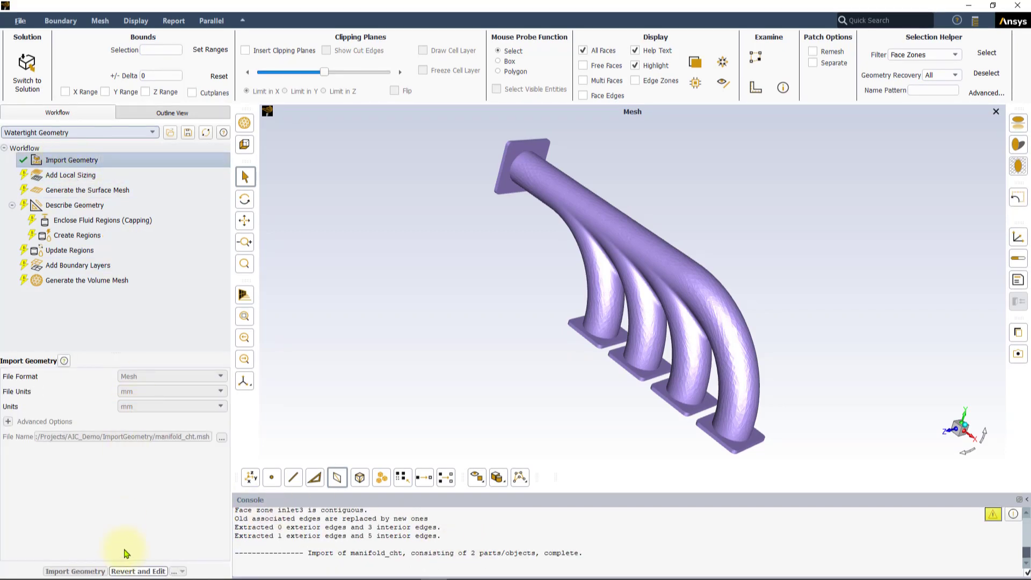
{"action": "left_click", "coordinate": [134, 571]}
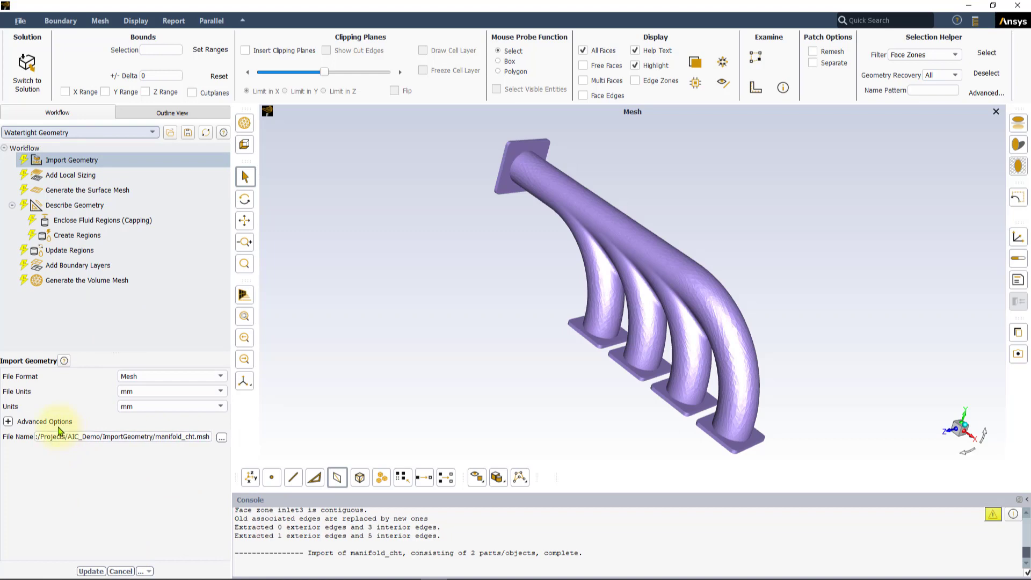
{"action": "left_click", "coordinate": [8, 422]}
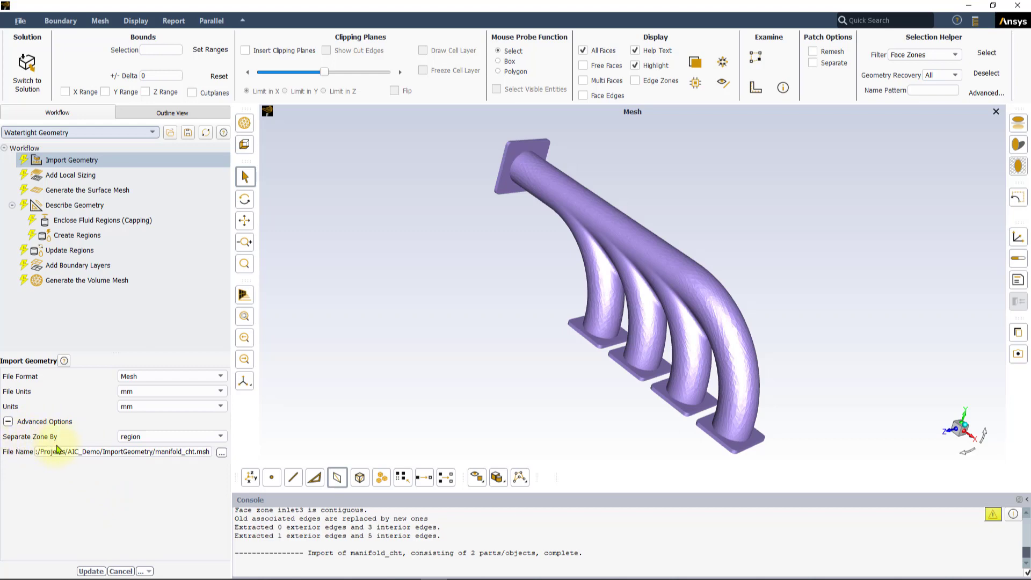
{"action": "left_click", "coordinate": [221, 437]}
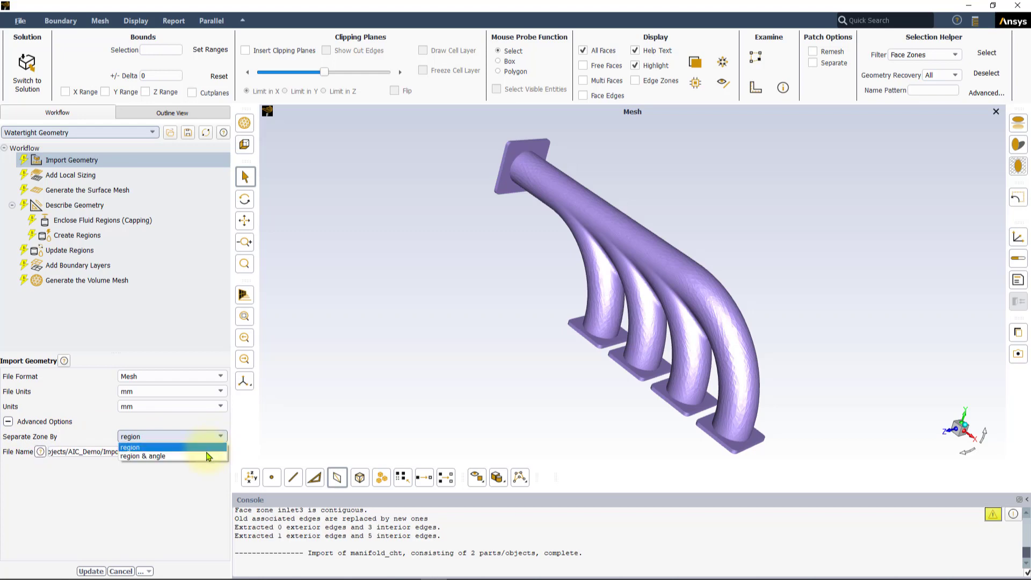
{"action": "left_click", "coordinate": [212, 512]}
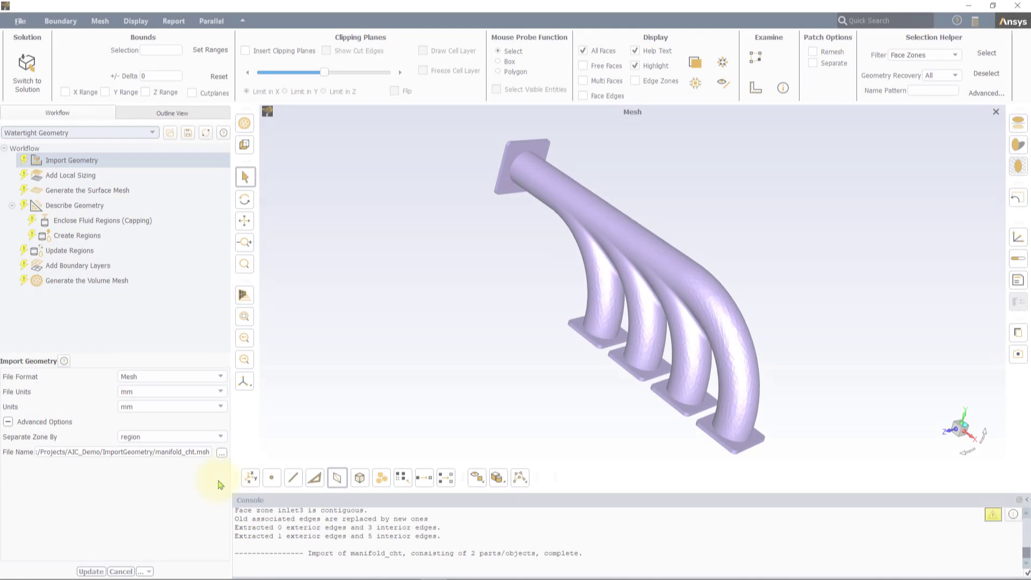
- Re-import the geometry from manifold_cht-final.cas.h5, accepting the lost boundary conditions warning
{"action": "left_click", "coordinate": [222, 453]}
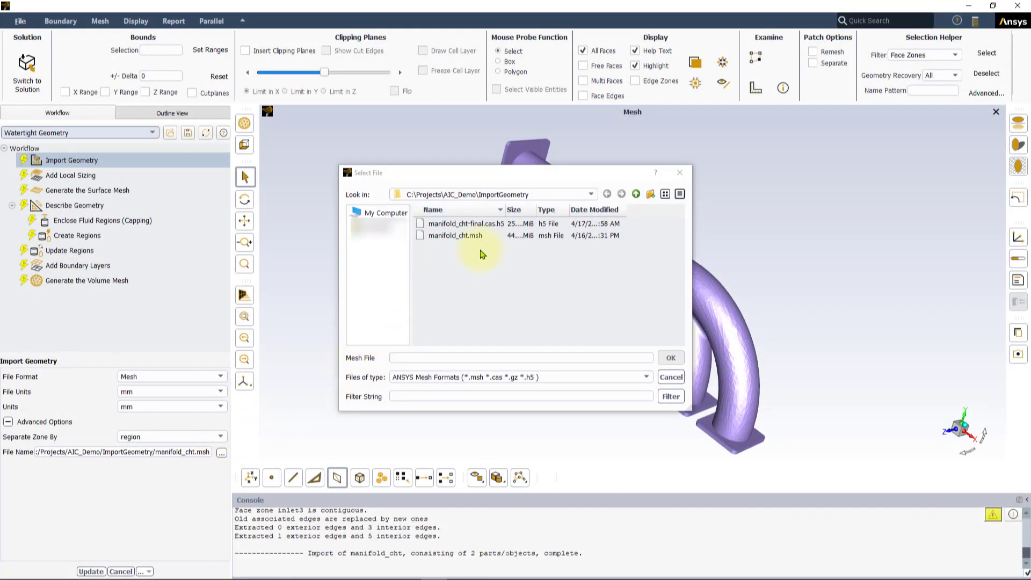
{"action": "left_click", "coordinate": [492, 225]}
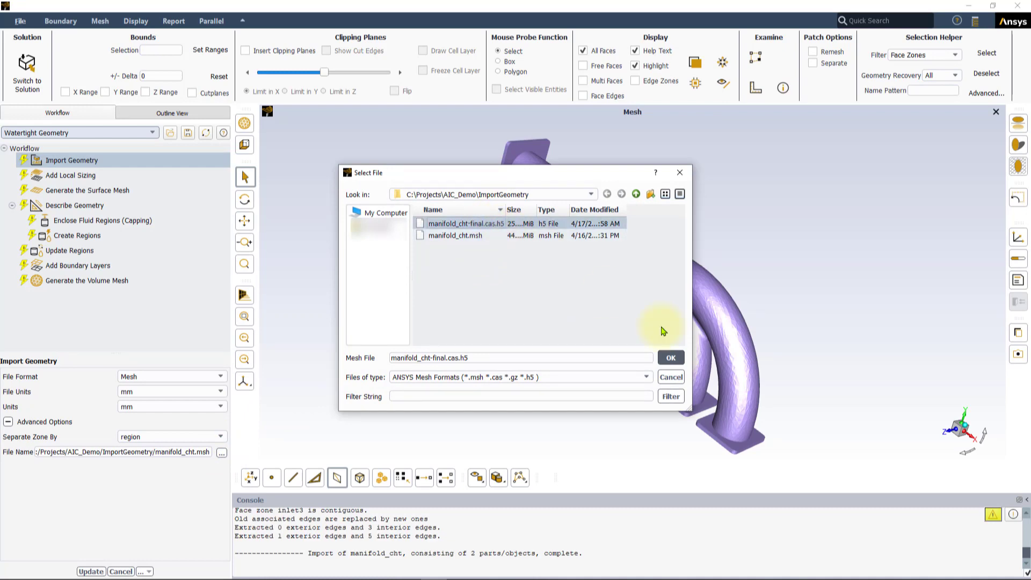
{"action": "left_click", "coordinate": [671, 357]}
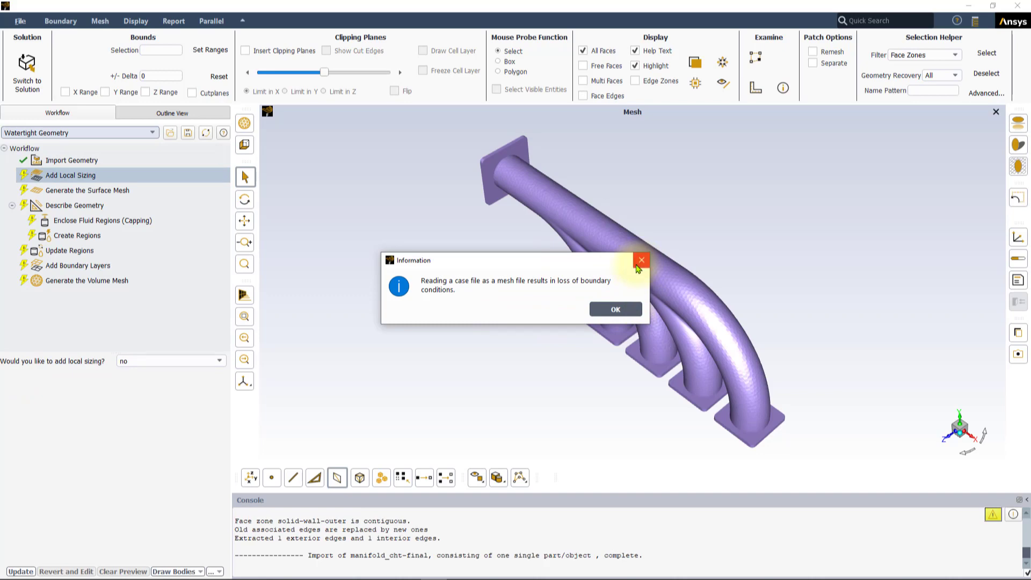
{"action": "left_click", "coordinate": [620, 308]}
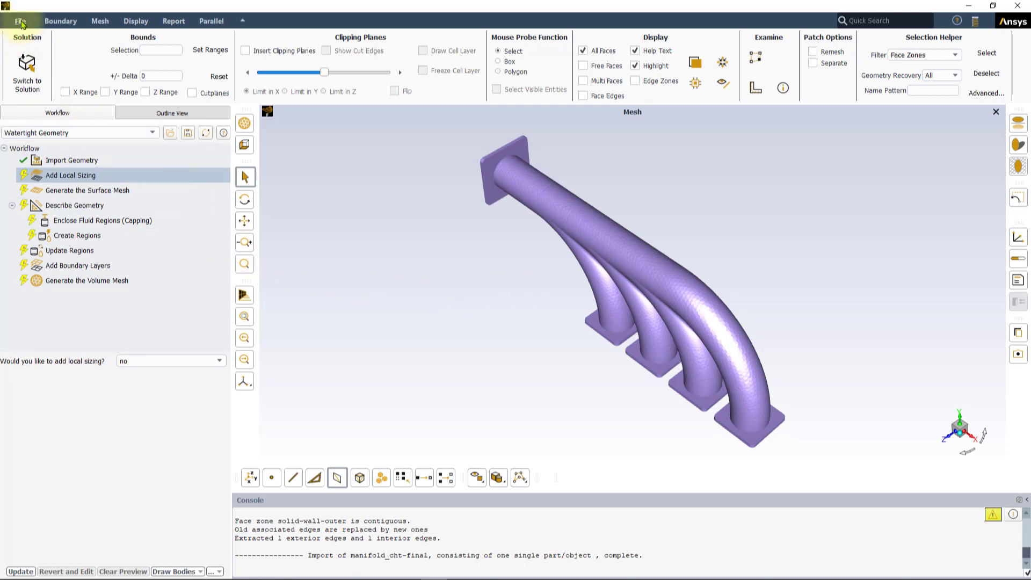
- Read the mesh file manifold_cht.msh via All Mesh Files, discarding the current data
{"action": "left_click", "coordinate": [65, 162]}
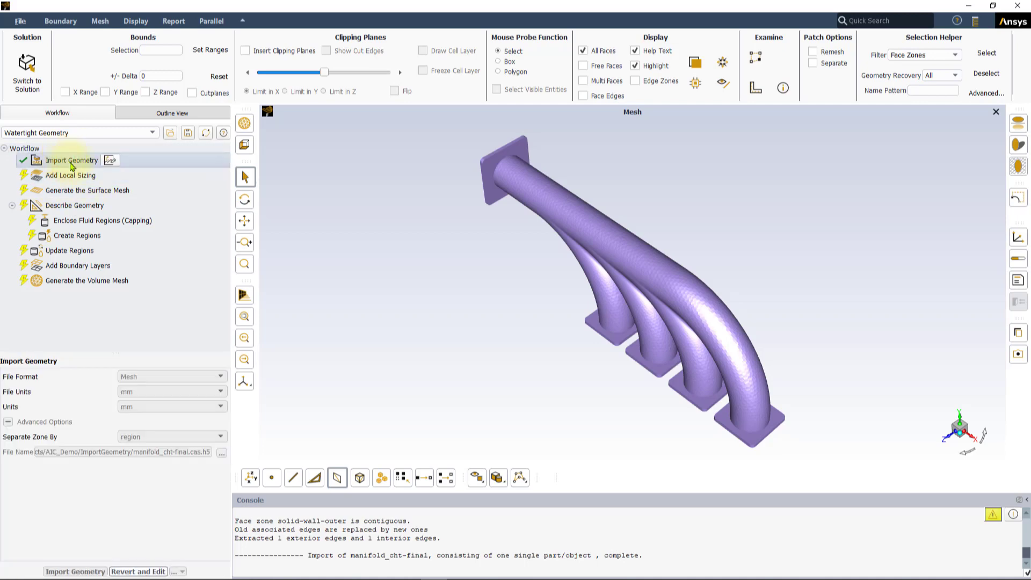
{"action": "left_click", "coordinate": [20, 22]}
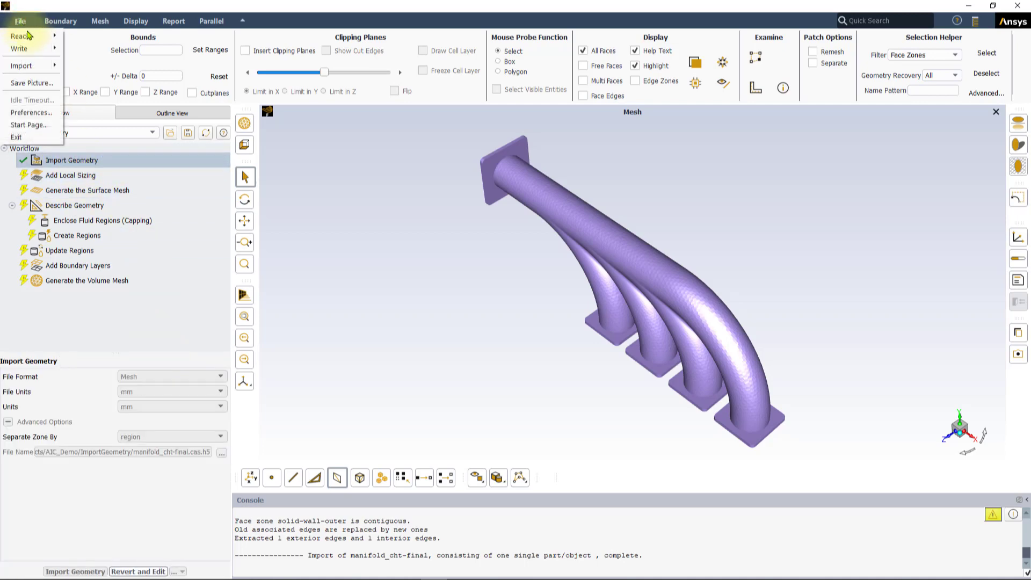
{"action": "mouse_move", "coordinate": [39, 37]}
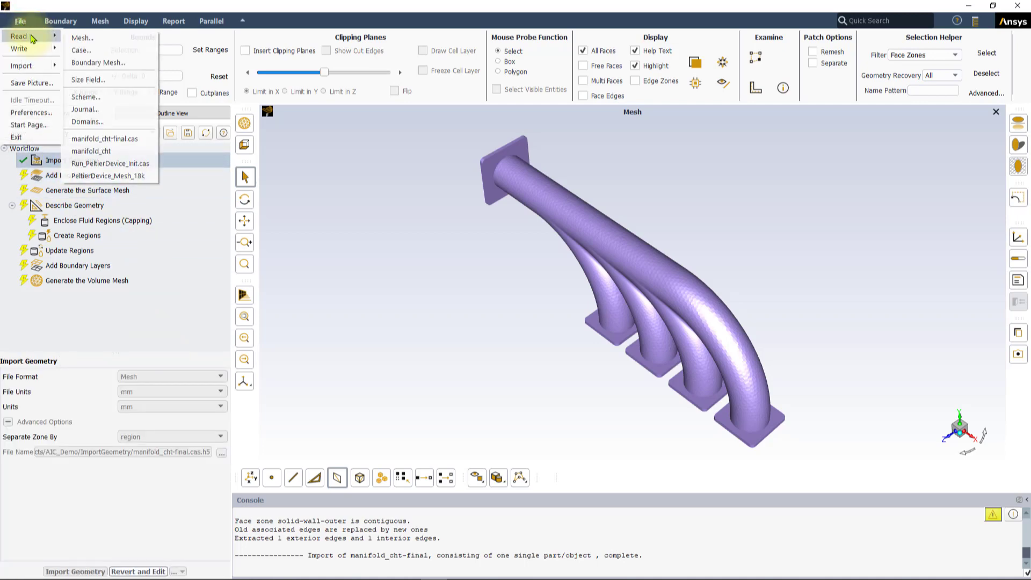
{"action": "left_click", "coordinate": [135, 41]}
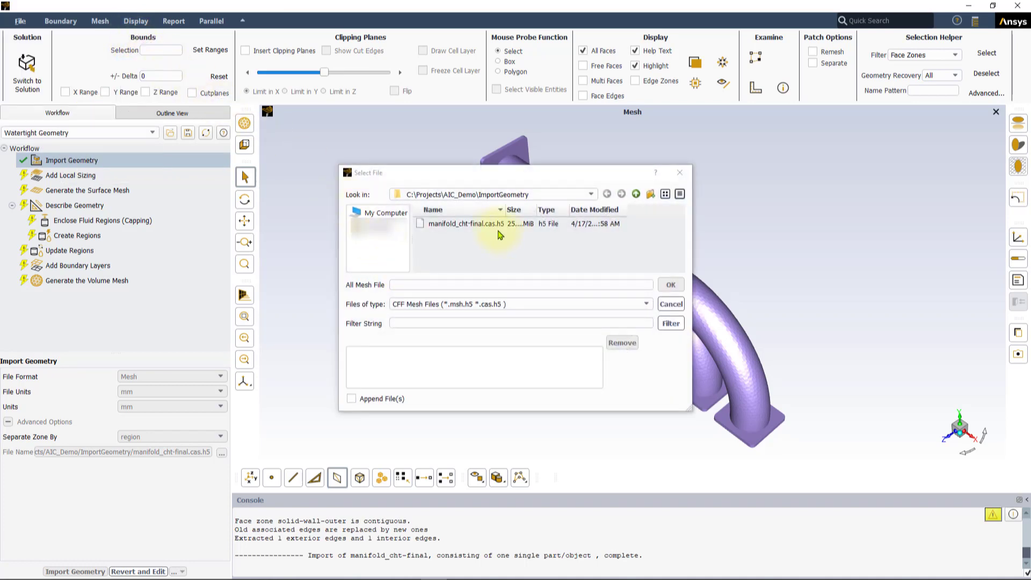
{"action": "left_click", "coordinate": [638, 303]}
{"action": "left_click", "coordinate": [479, 322]}
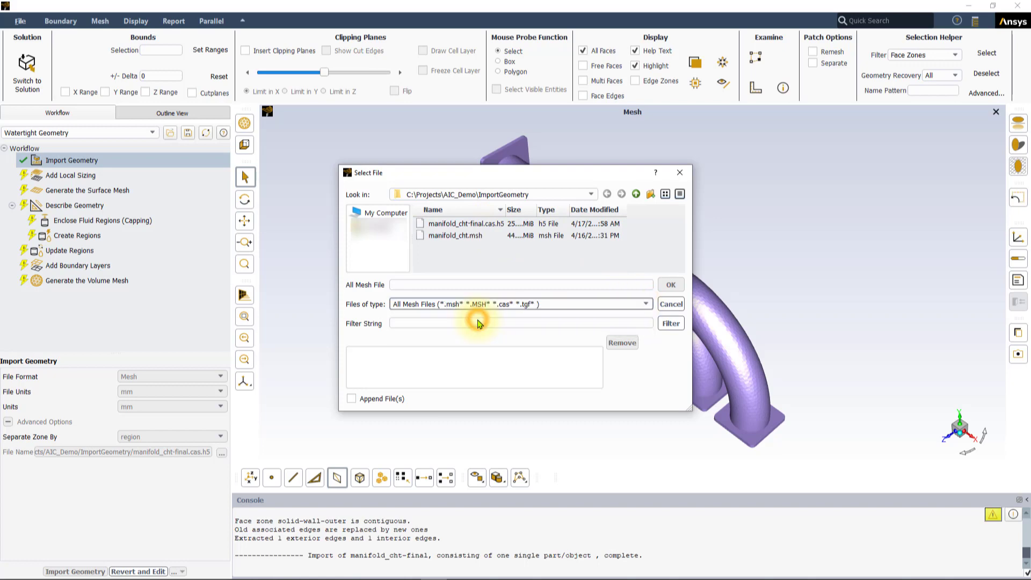
{"action": "left_click", "coordinate": [456, 235]}
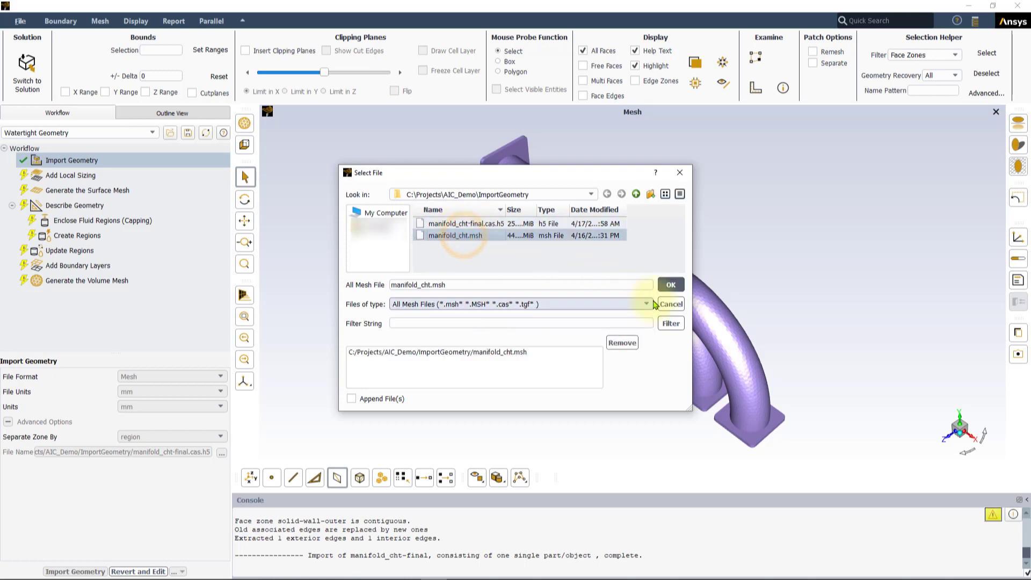
{"action": "left_click", "coordinate": [677, 285]}
{"action": "left_click", "coordinate": [493, 308]}
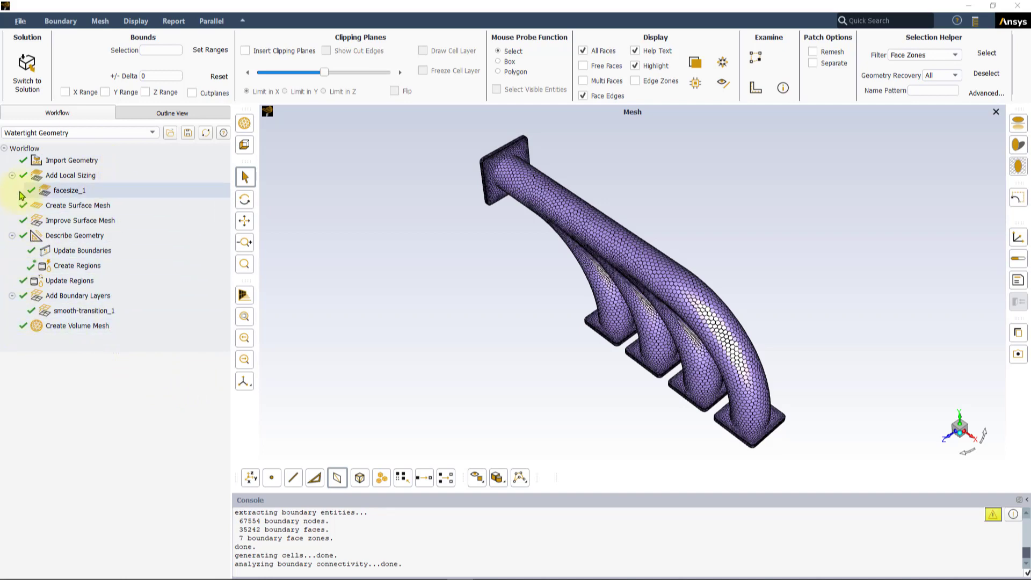
- Widen the workflow pane and review Create Volume Mesh, Create Regions and Create Surface Mesh settings
{"action": "left_click", "coordinate": [91, 326]}
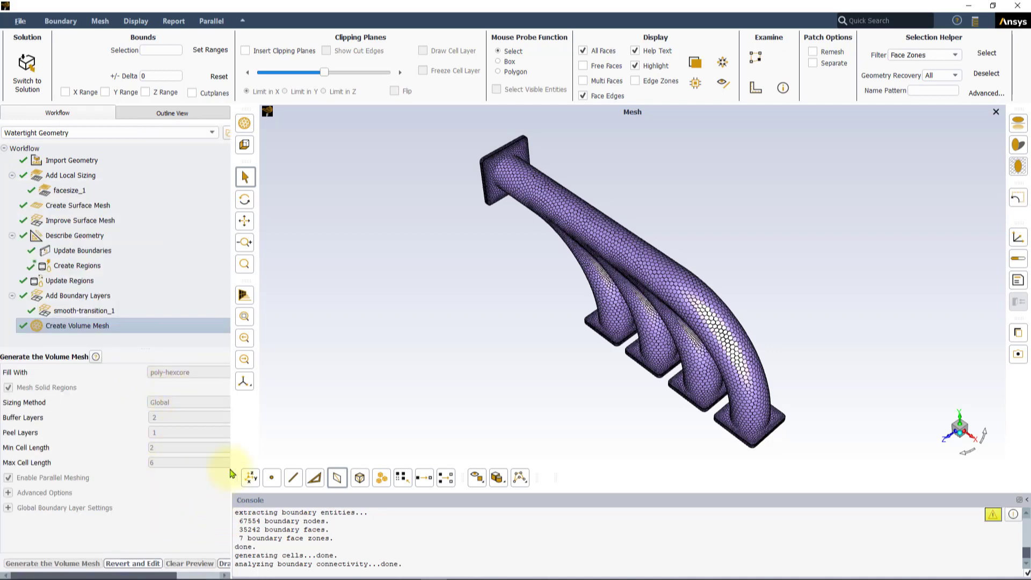
{"action": "left_click_drag", "start_coordinate": [230, 460], "coordinate": [312, 468]}
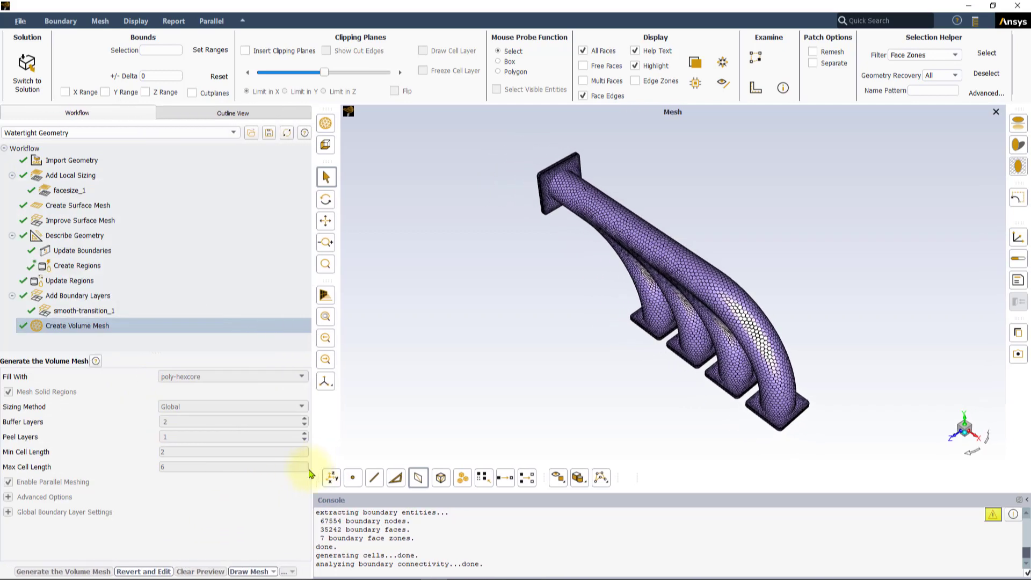
{"action": "left_click", "coordinate": [76, 265]}
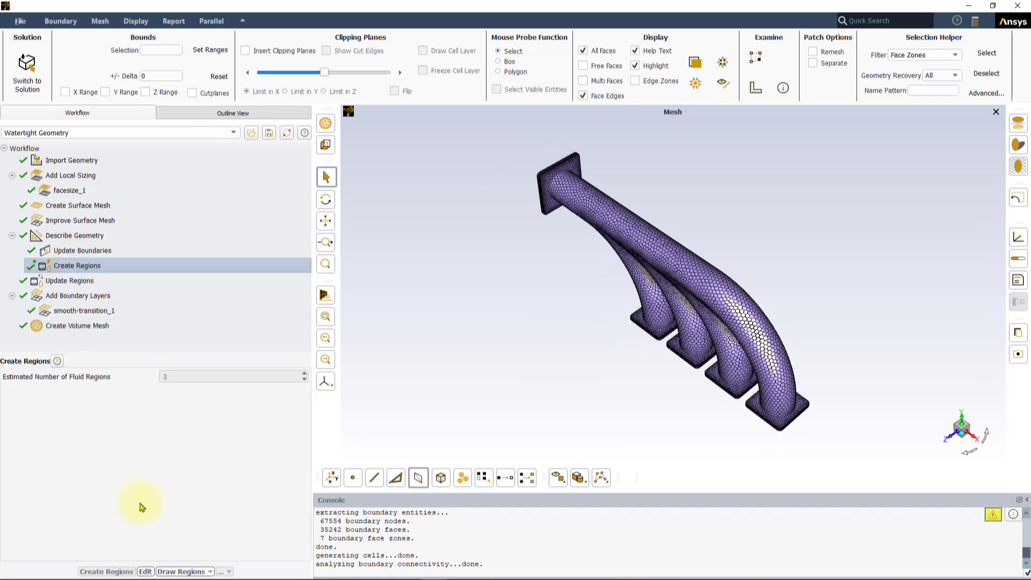
{"action": "left_click", "coordinate": [73, 204]}
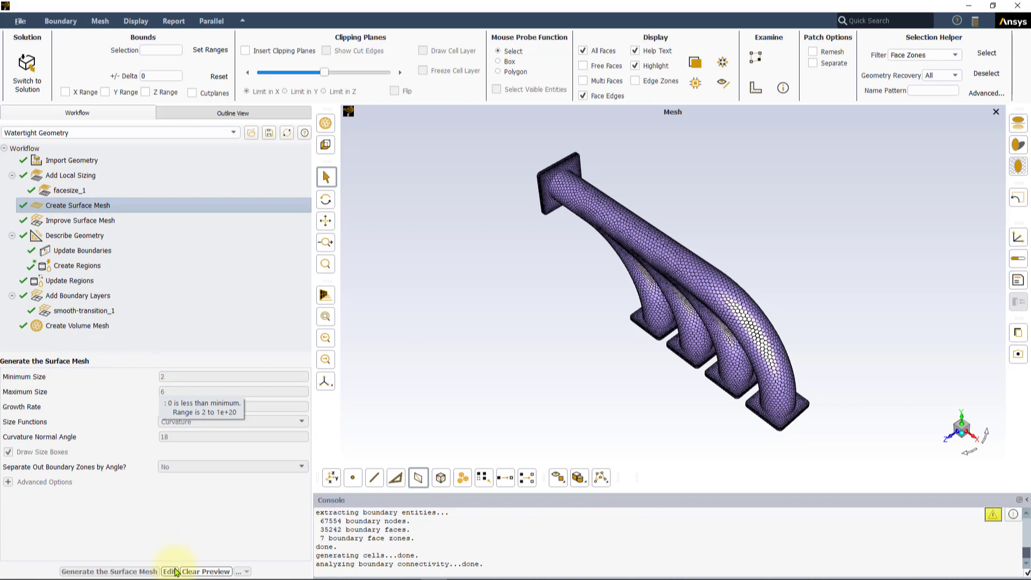